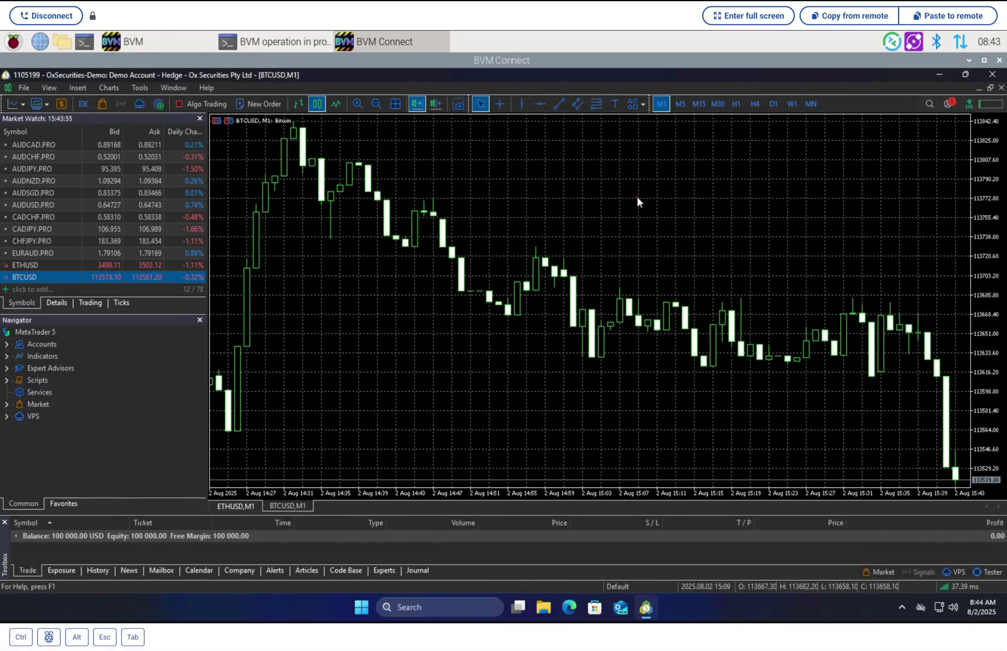
Enable one-click trading on the ETHUSD,M1 chart and sell 0.5 lots of ETHUSD
{"action": "left_click", "coordinate": [247, 504]}
{"action": "left_click", "coordinate": [278, 506]}
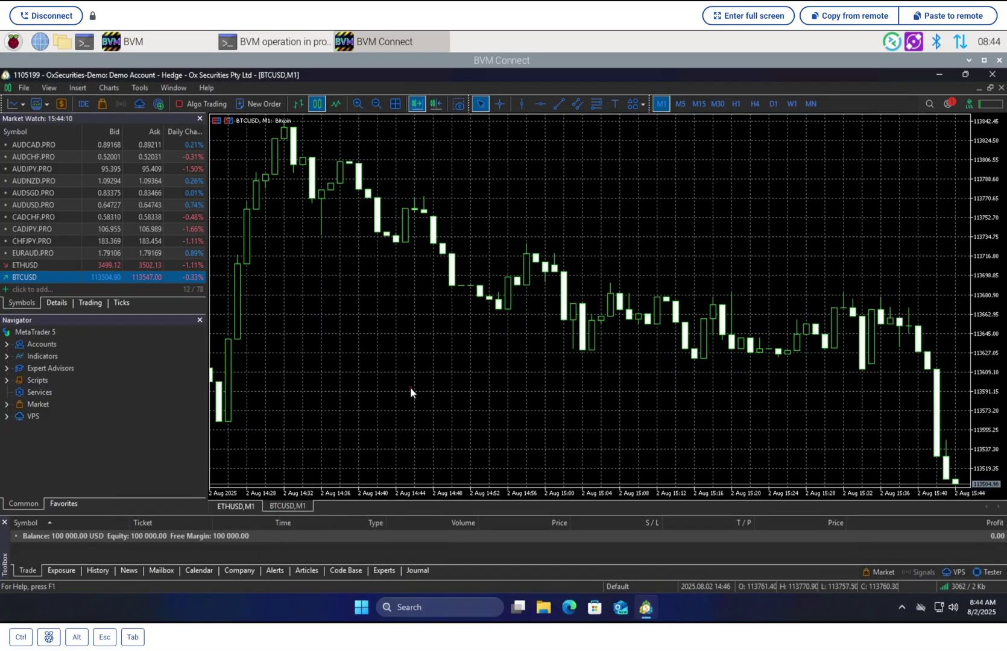
{"action": "left_click", "coordinate": [235, 505]}
{"action": "left_click", "coordinate": [225, 150]}
{"action": "left_click", "coordinate": [615, 414]}
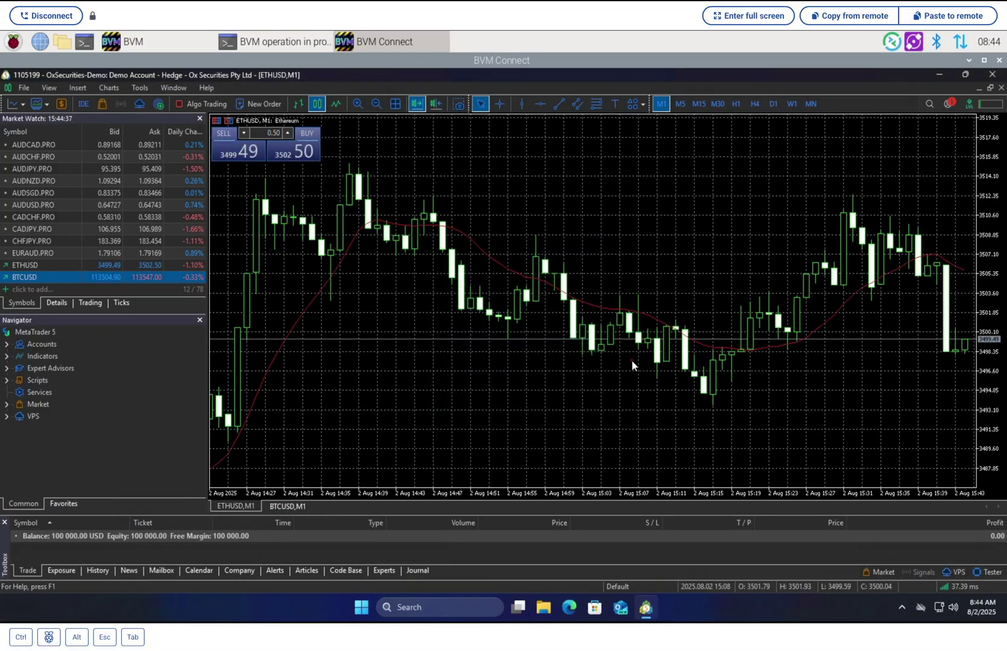
{"action": "left_click", "coordinate": [223, 133]}
Sell 1.00 lot of BTCUSD from its one-click trading panel
{"action": "left_click", "coordinate": [287, 505]}
{"action": "key", "text": "alt+t"}
{"action": "left_click", "coordinate": [223, 134]}
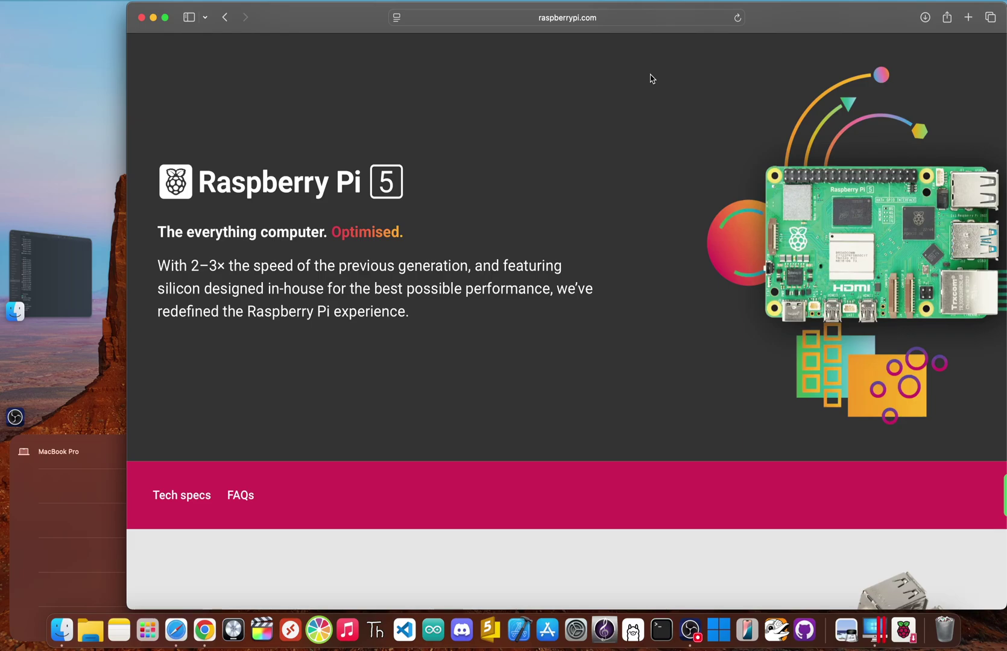
Scroll down the Raspberry Pi 5 product page
{"action": "scroll", "coordinate": [650, 79], "scroll_direction": "down", "scroll_amount": 5}
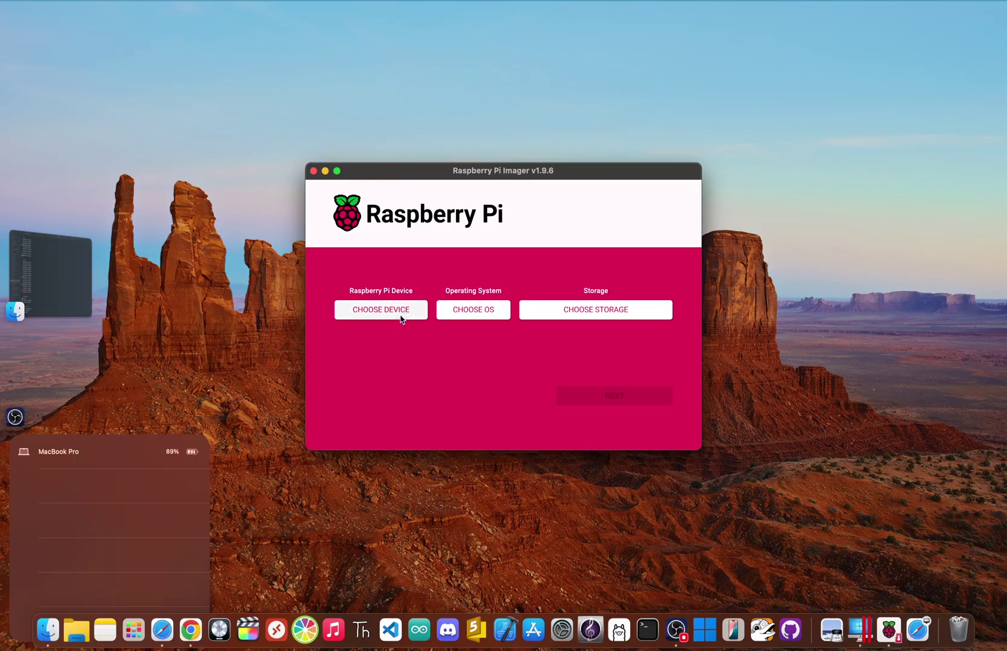
Select Raspberry Pi 5 as the device and Raspberry Pi OS Full (64-bit) as the OS
{"action": "left_click", "coordinate": [397, 309]}
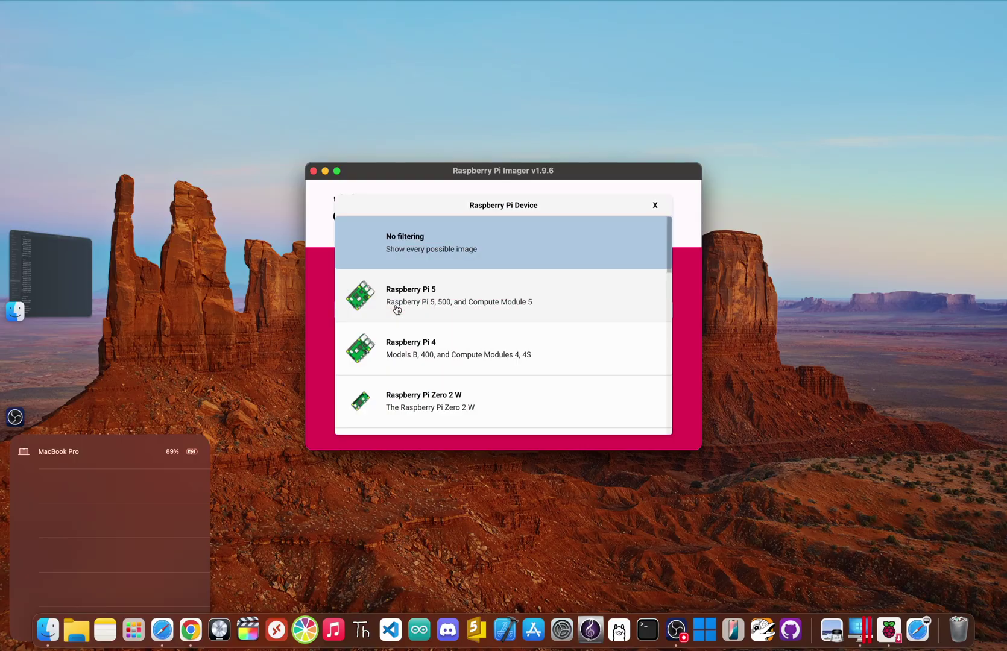
{"action": "left_click", "coordinate": [428, 299]}
{"action": "left_click", "coordinate": [471, 311]}
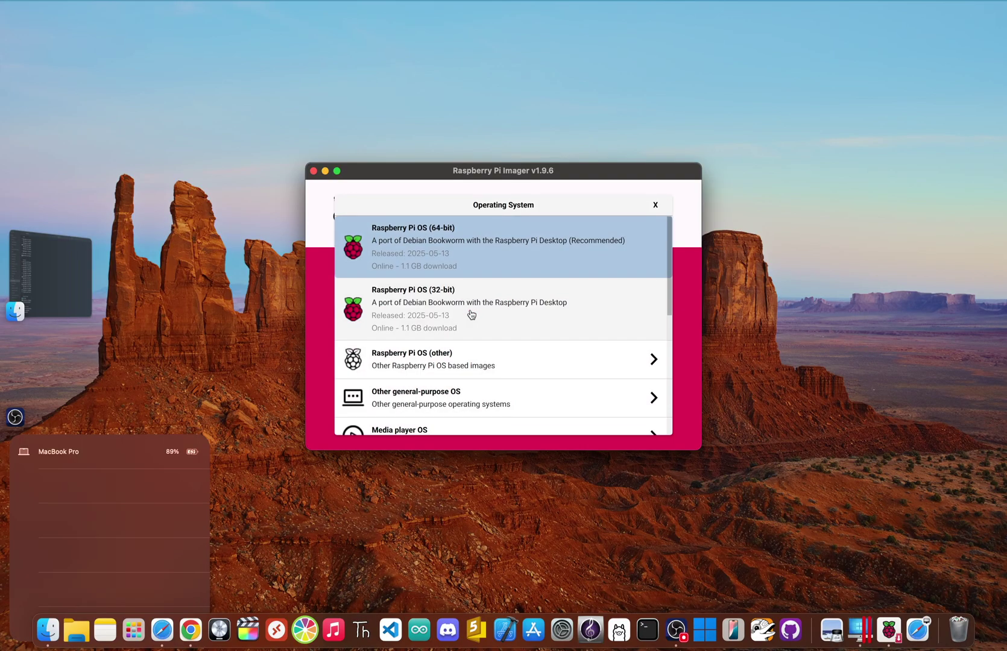
{"action": "left_click", "coordinate": [516, 366]}
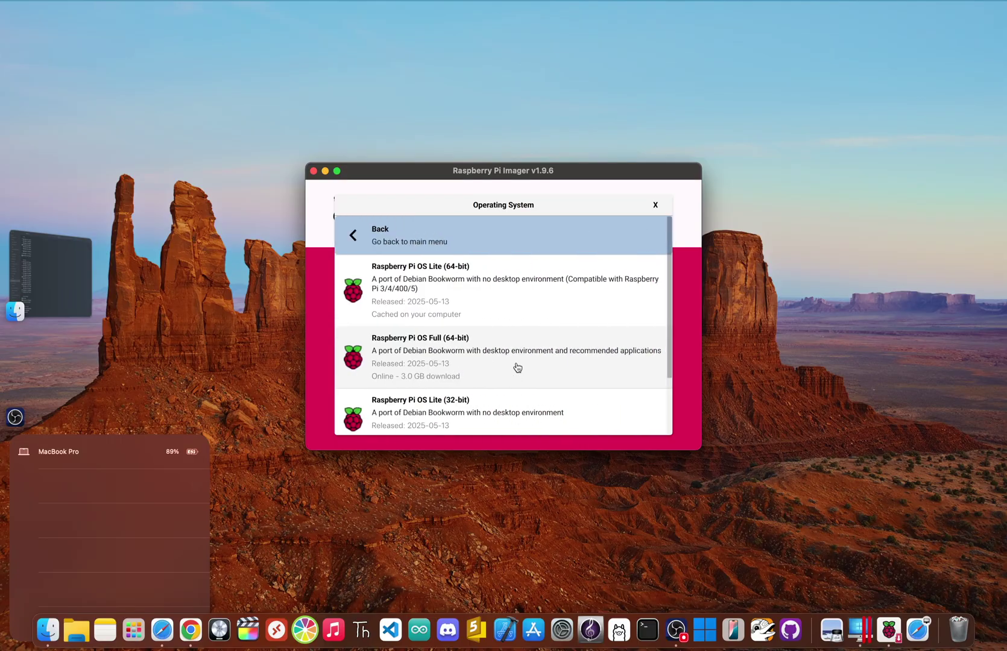
{"action": "left_click", "coordinate": [479, 360]}
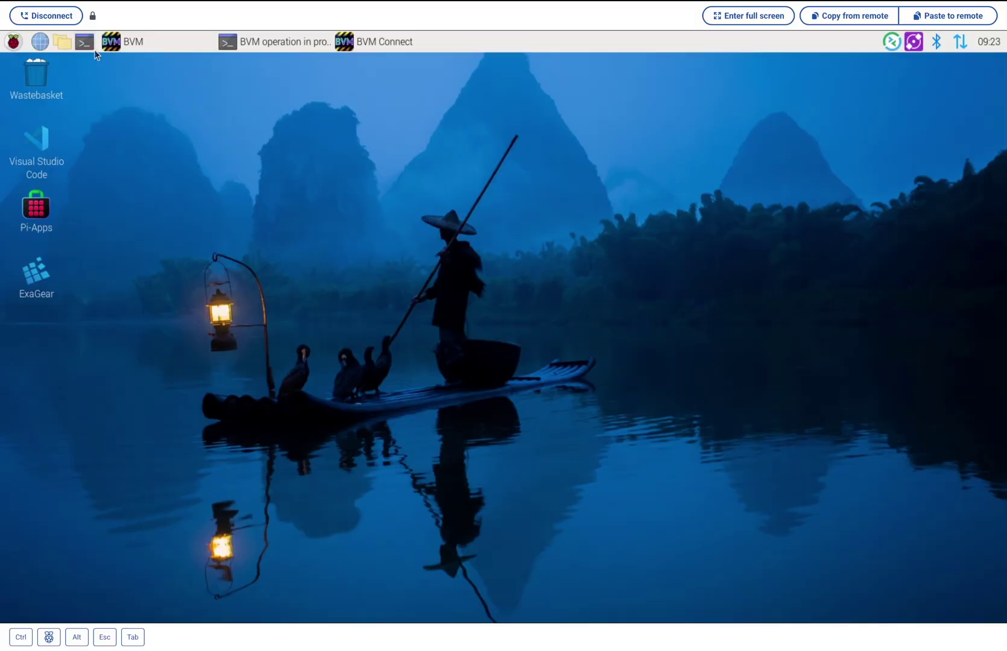
In a new terminal, run sudo apt-get update, then clear the output
{"action": "left_click", "coordinate": [85, 42]}
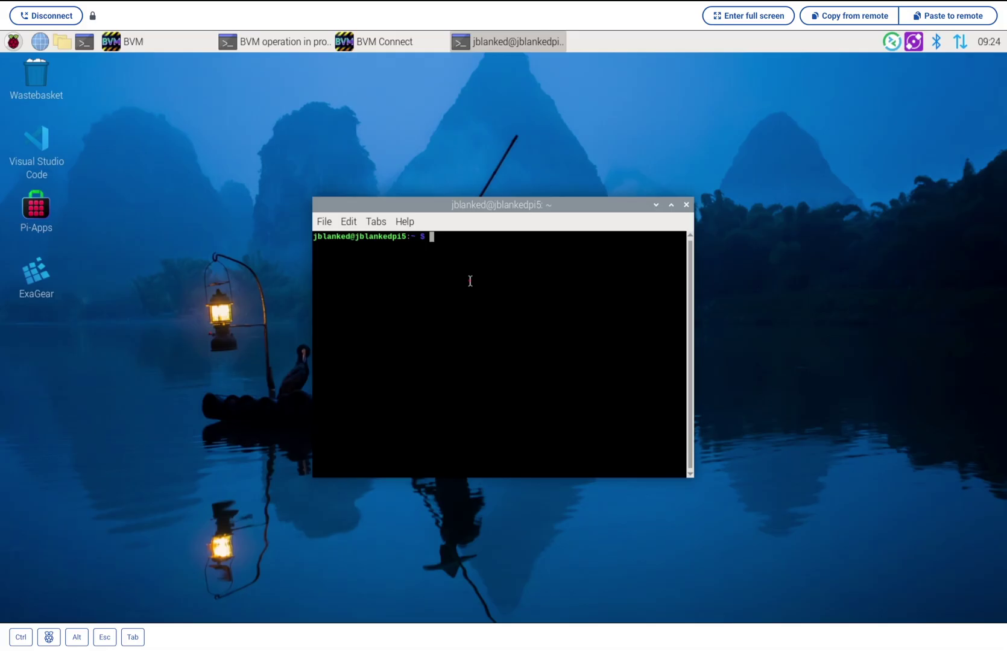
{"action": "type", "text": "sudo apt-get update"}
{"action": "key", "text": "Return"}
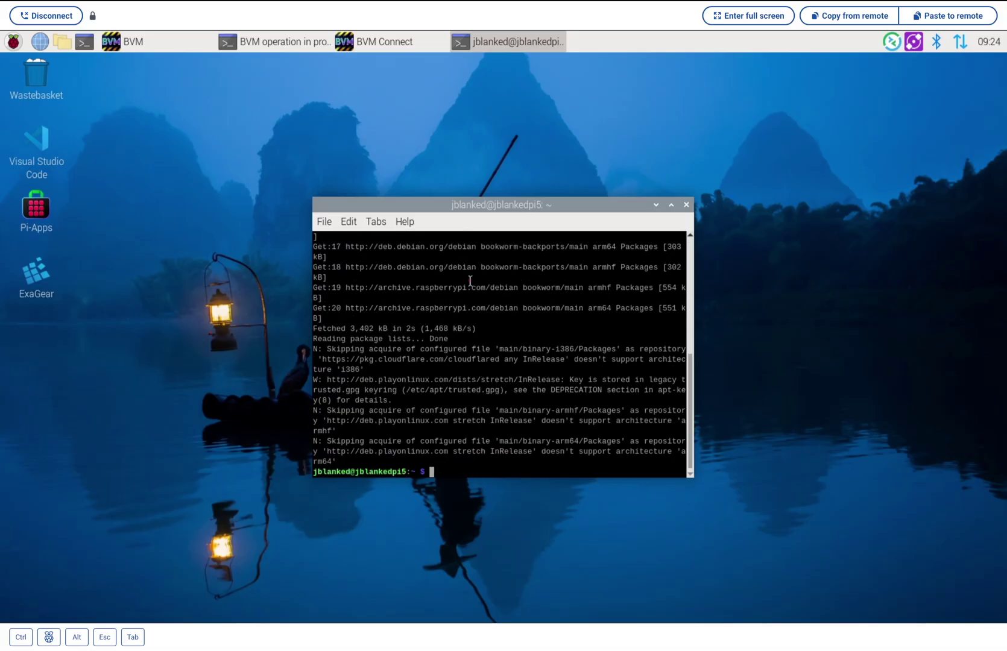
{"action": "type", "text": "clear"}
{"action": "key", "text": "Return"}
Run sudo apt-get upgrade -y and clear the terminal afterwards
{"action": "type", "text": "sudo"}
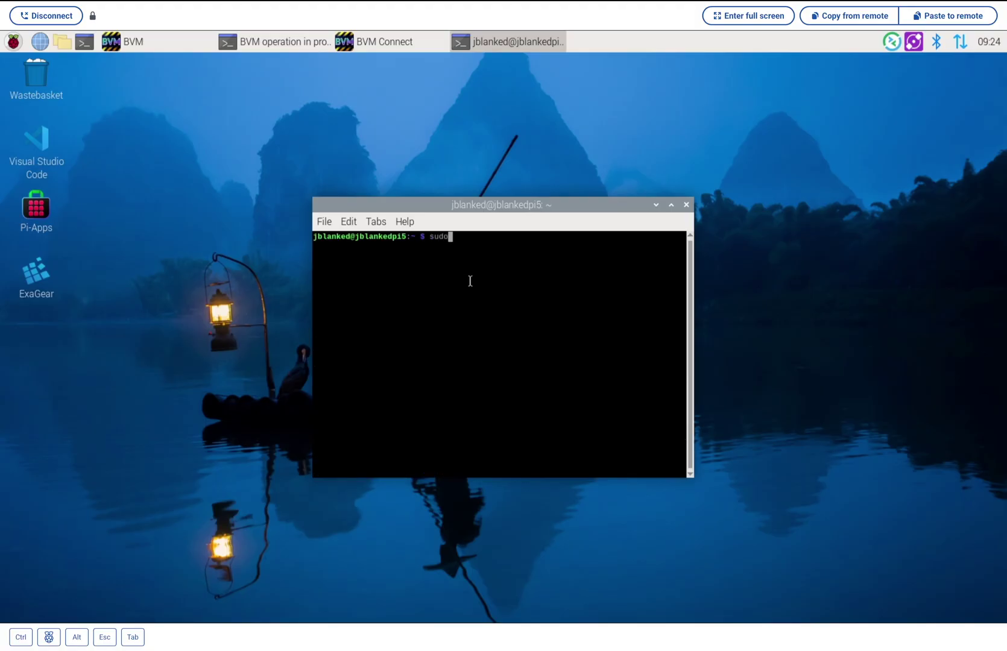
{"action": "type", "text": " apt-get upgrade -y"}
{"action": "key", "text": "Return"}
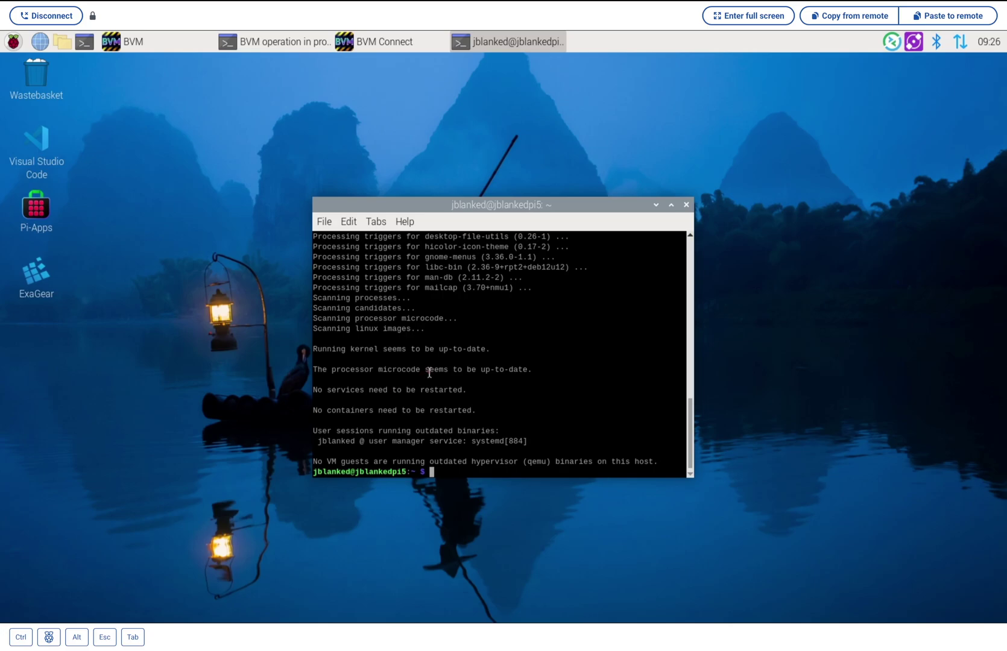
{"action": "type", "text": "clear"}
{"action": "key", "text": "Return"}
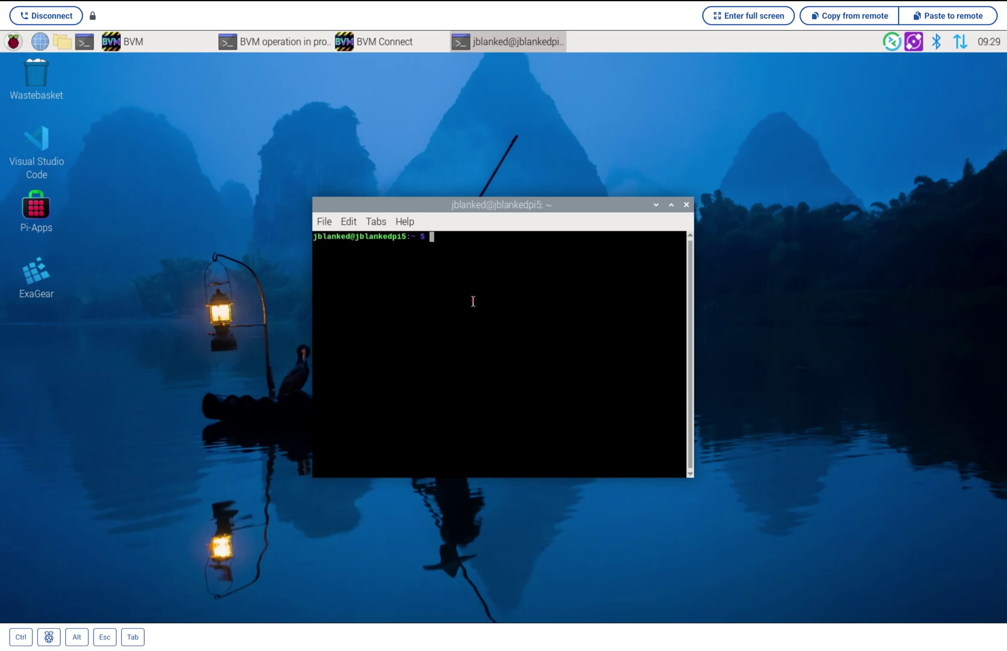
Run sudo apt full-upgrade, which finds nothing to upgrade, then clear the terminal
{"action": "type", "text": "sudo apt full-upgrade"}
{"action": "key", "text": "Return"}
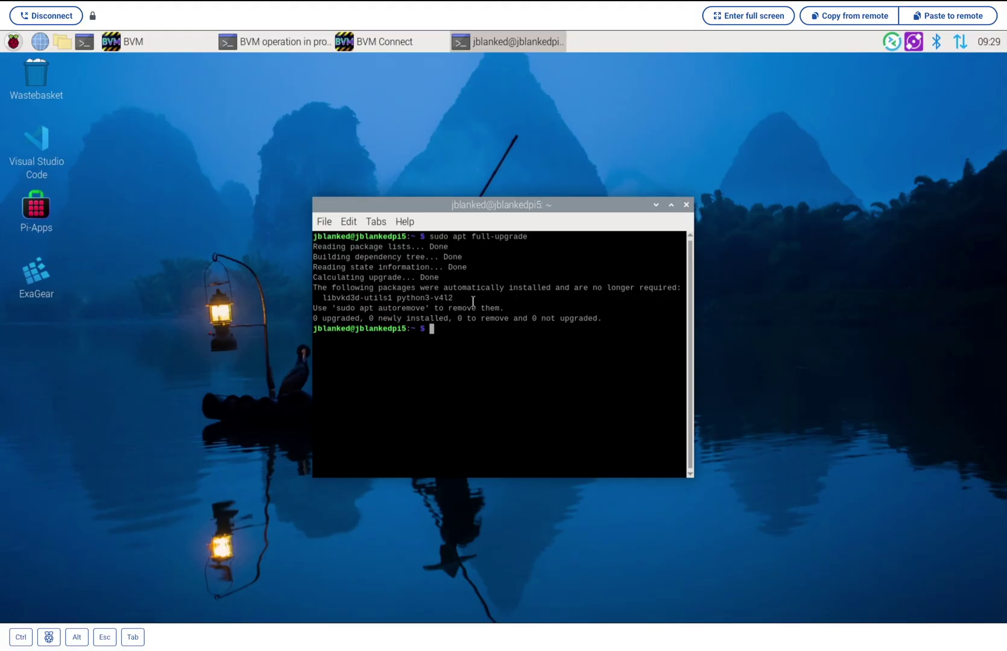
{"action": "type", "text": "clear"}
{"action": "key", "text": "Return"}
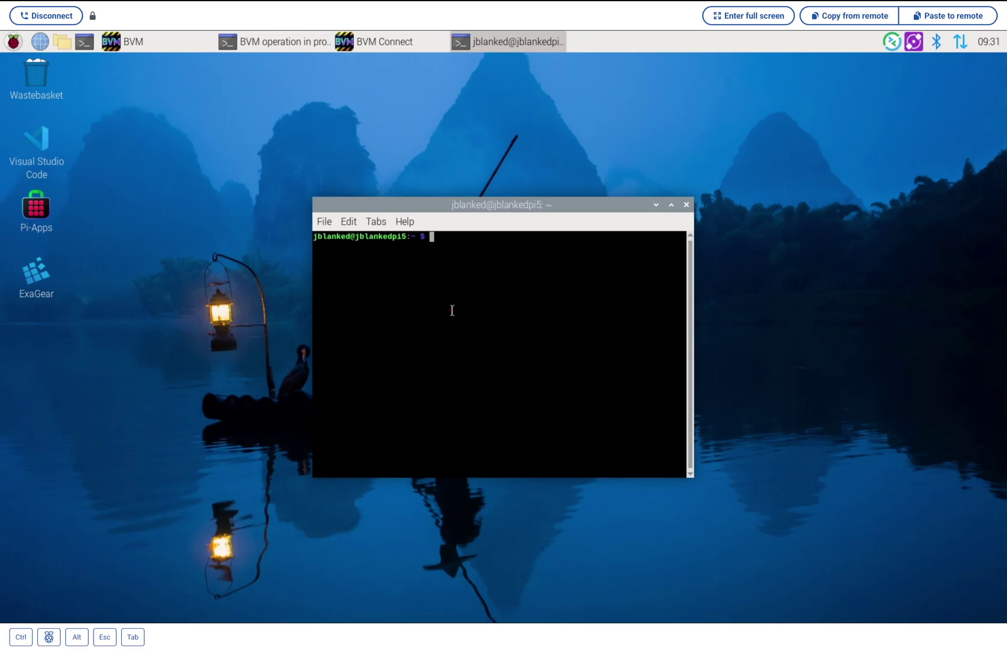
Paste and run the Pi-Apps wget install command, then bring up the Raspberry menu
{"action": "type", "text": "wget -qO- https://raw.githubusercontent.com/Botspot/pi-apps/master/install | bash"}
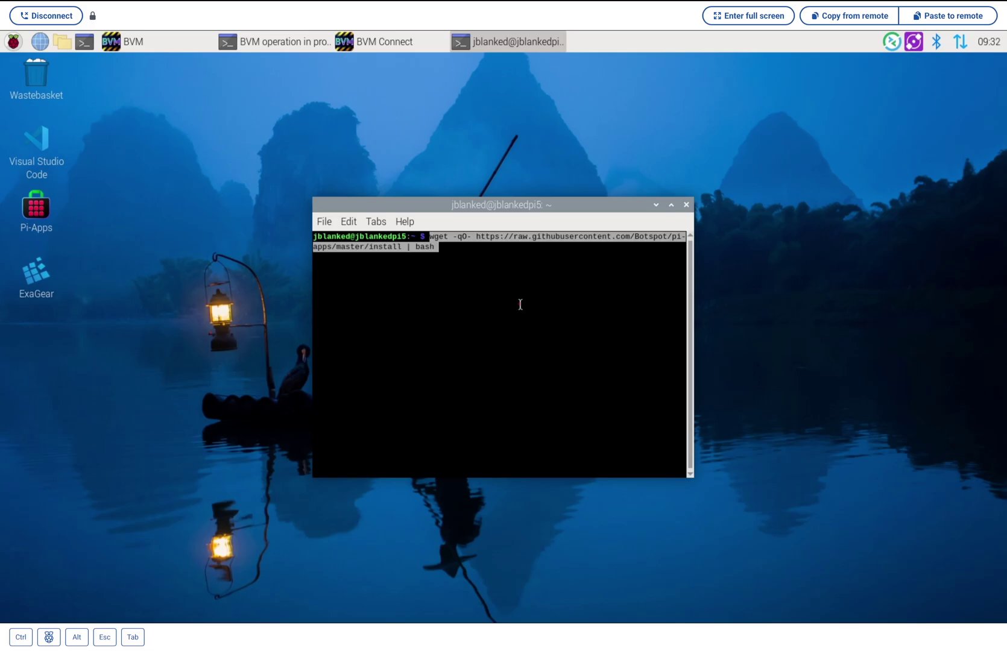
{"action": "key", "text": "Return"}
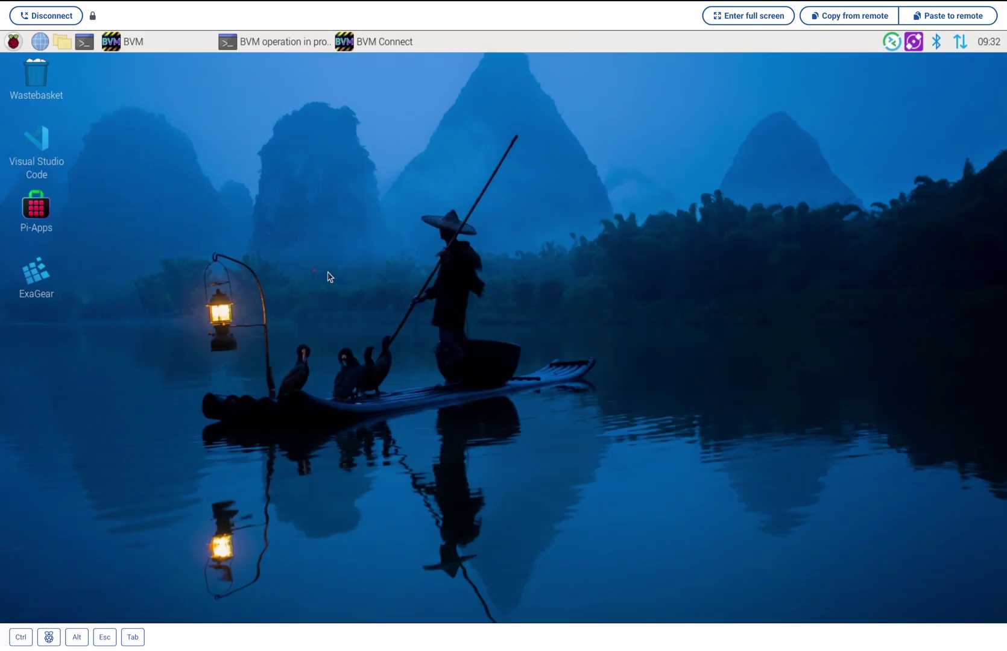
{"action": "left_click", "coordinate": [11, 44]}
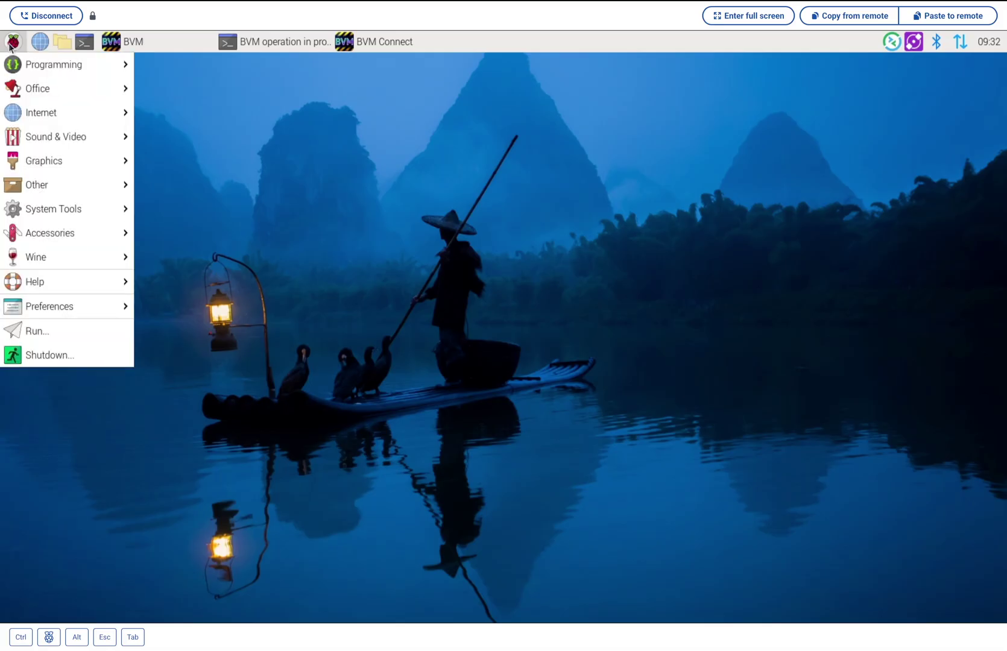
{"action": "mouse_move", "coordinate": [31, 71]}
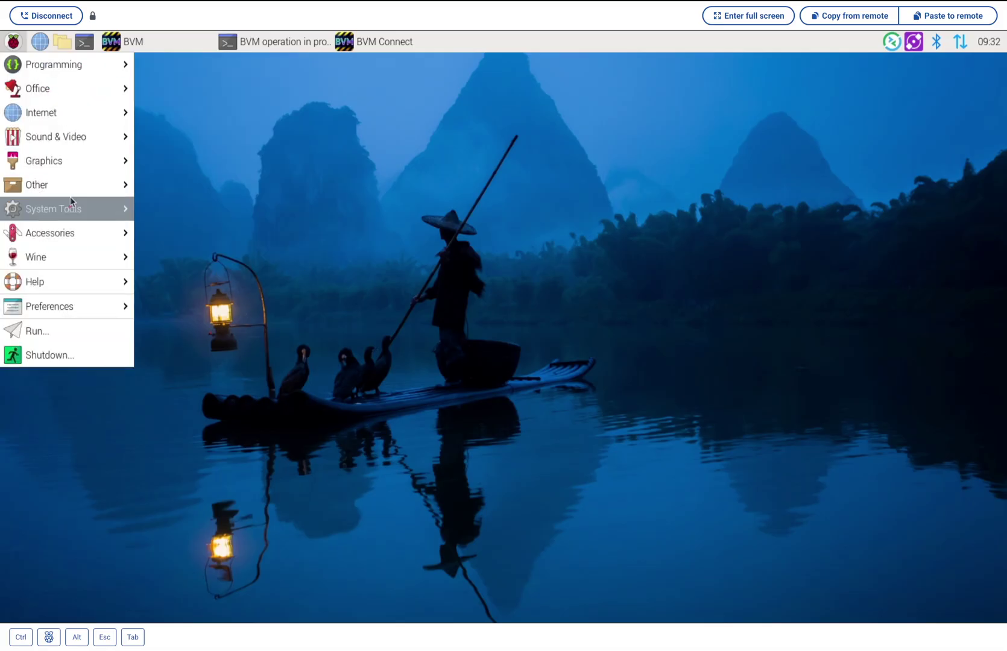
{"action": "mouse_move", "coordinate": [72, 233]}
{"action": "left_click", "coordinate": [217, 356]}
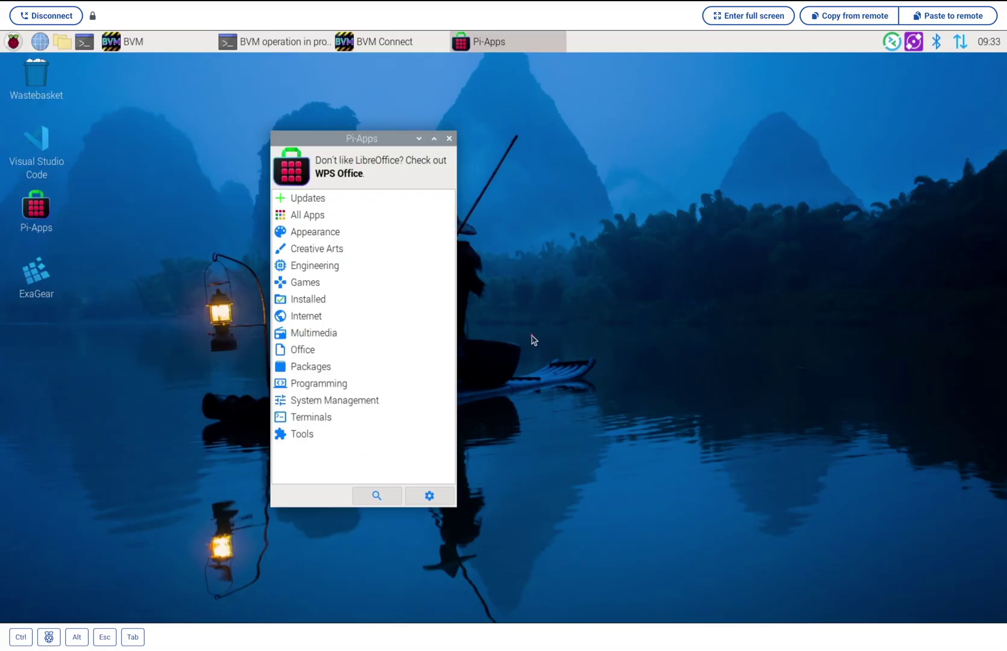
{"action": "left_click", "coordinate": [310, 216]}
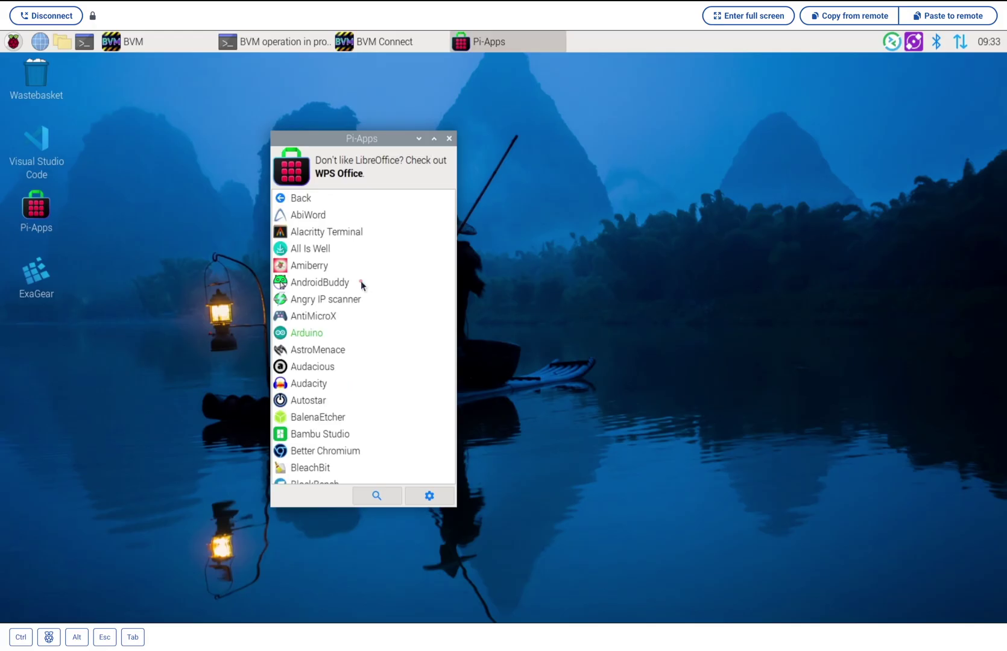
{"action": "scroll", "coordinate": [362, 285], "scroll_direction": "down", "scroll_amount": 3}
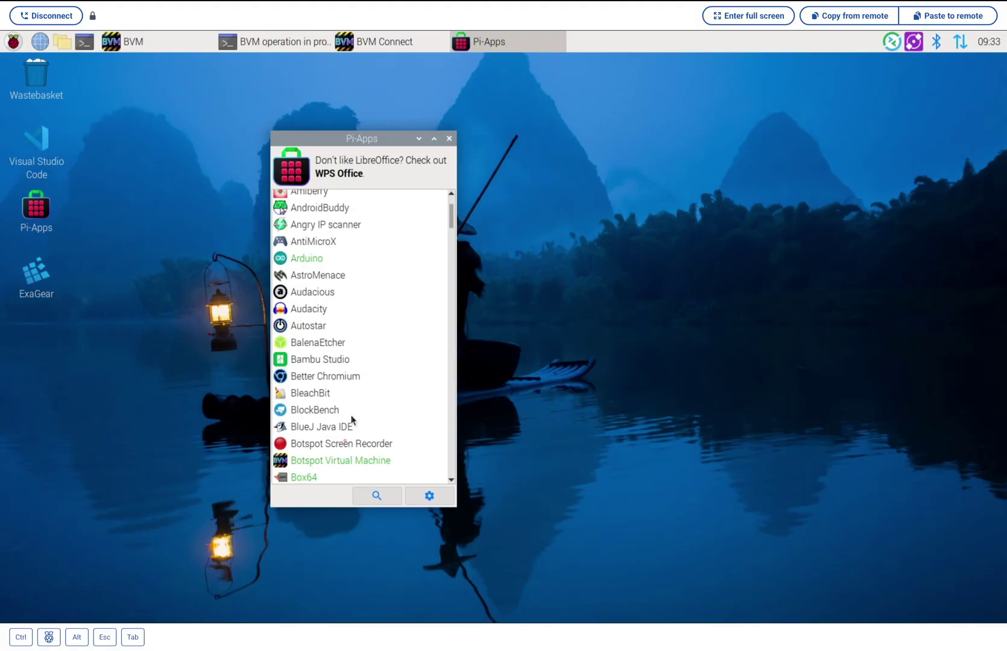
{"action": "double_click", "coordinate": [339, 458]}
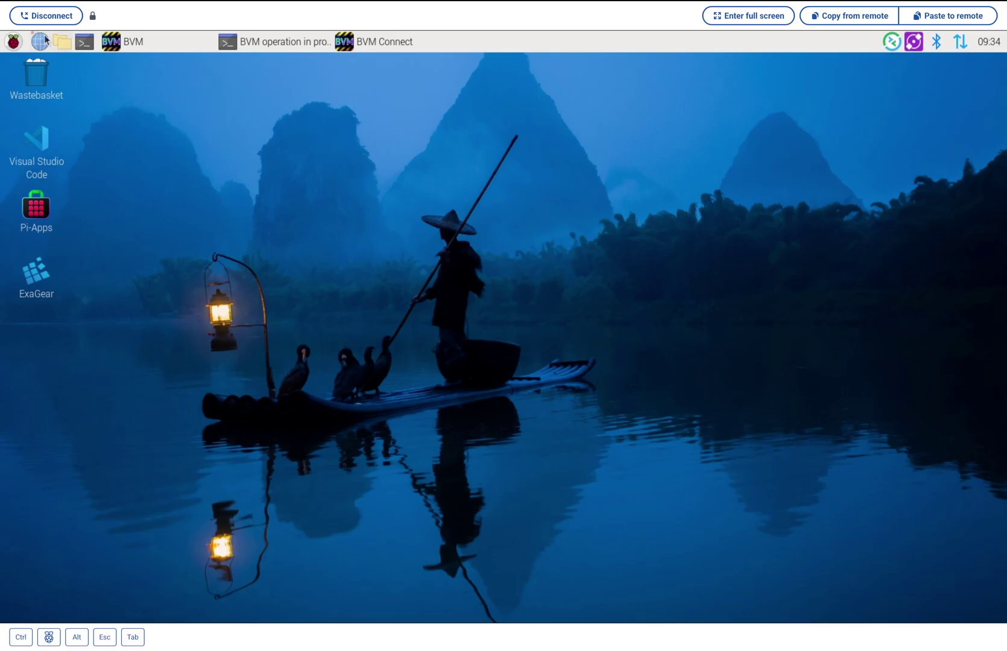
Launch Botspot Virtual Machine from the Raspberry menu's Office section
{"action": "left_click", "coordinate": [13, 41]}
{"action": "mouse_move", "coordinate": [61, 91]}
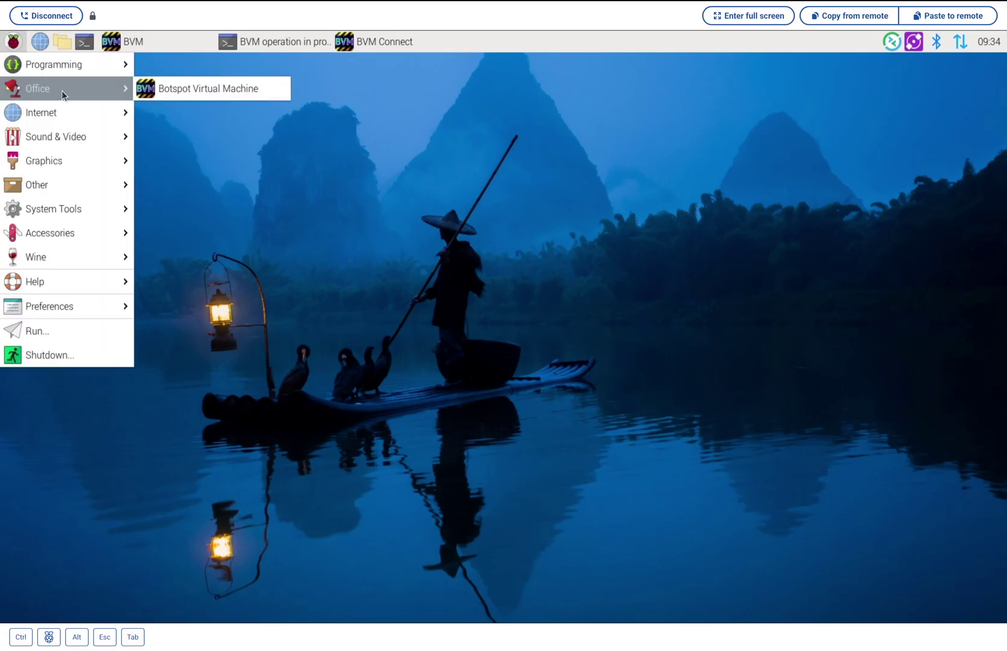
{"action": "left_click", "coordinate": [203, 95]}
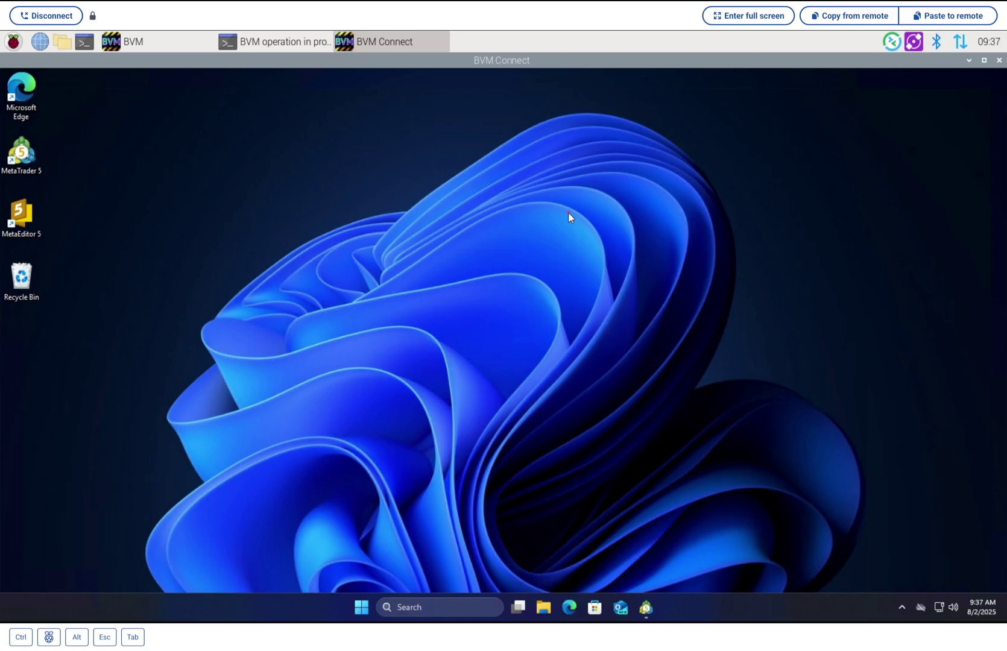
Start Microsoft Edge in the Windows VM and load metatrader5.com
{"action": "left_click", "coordinate": [569, 607]}
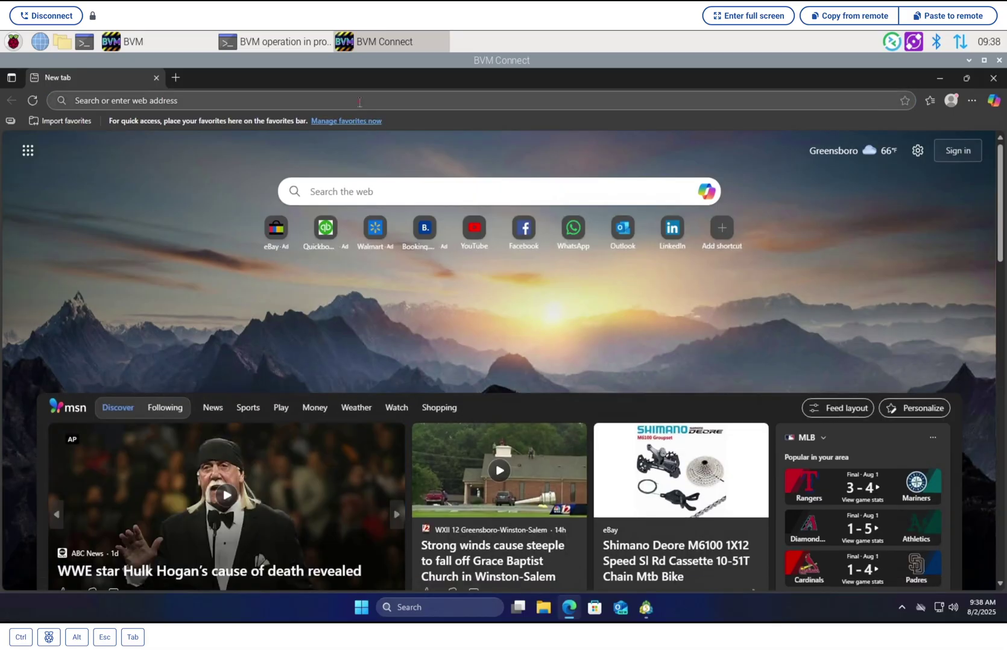
{"action": "left_click", "coordinate": [360, 102]}
{"action": "type", "text": "metatrader5.com"}
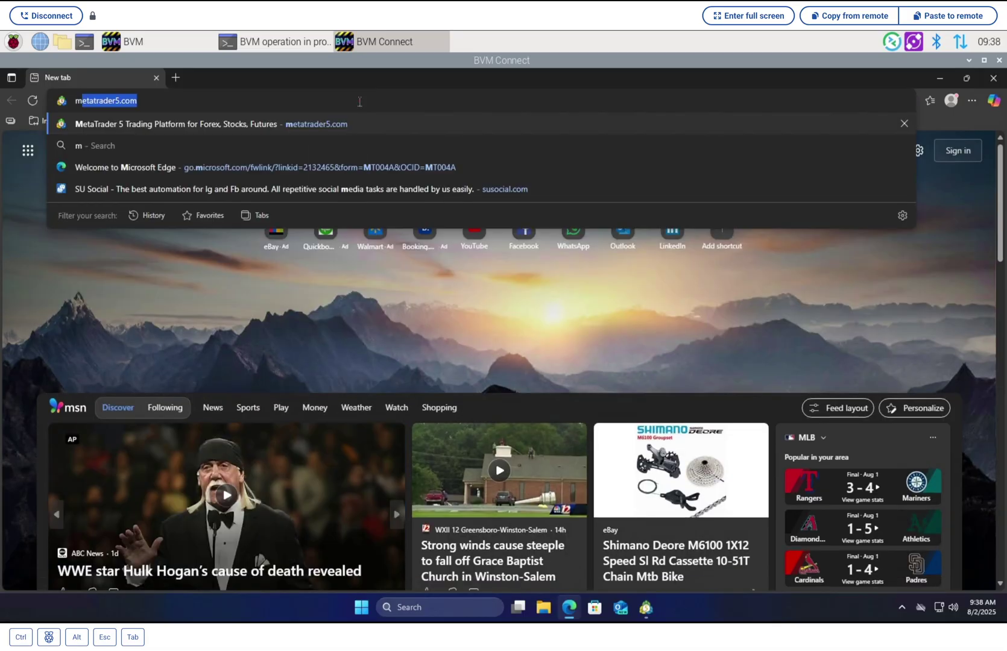
{"action": "key", "text": "Return"}
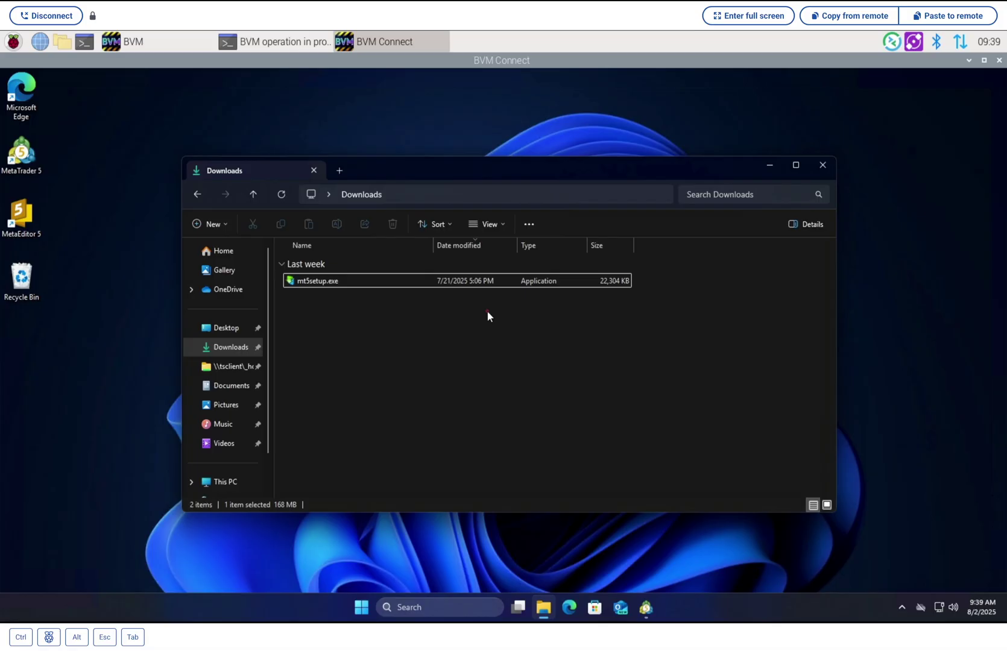
Install MetaTrader 5 with mt5setup.exe, then start it from its desktop shortcut
{"action": "double_click", "coordinate": [416, 282]}
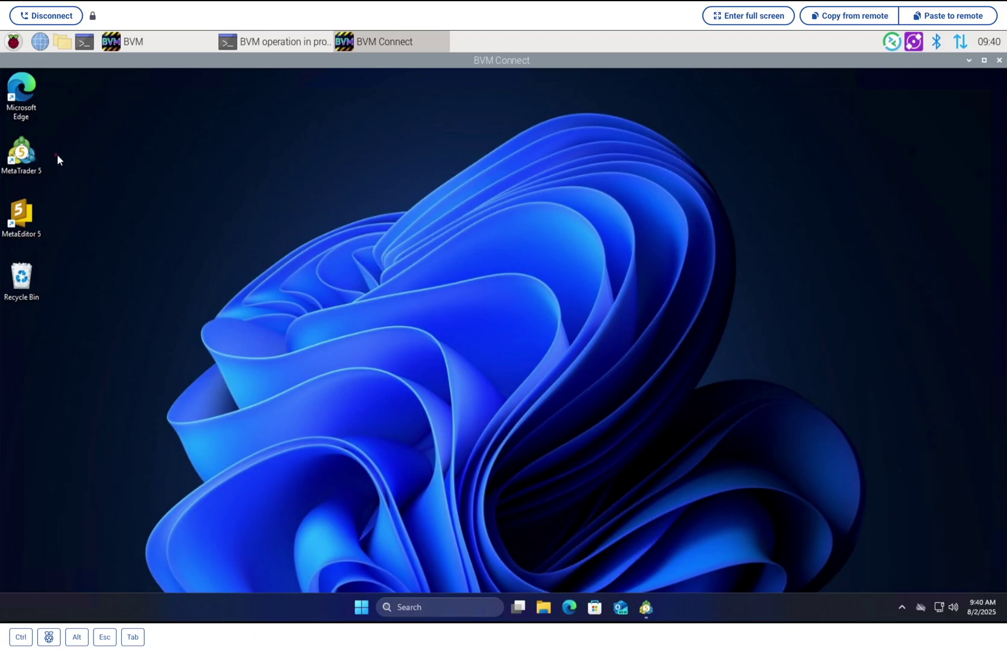
{"action": "double_click", "coordinate": [24, 158]}
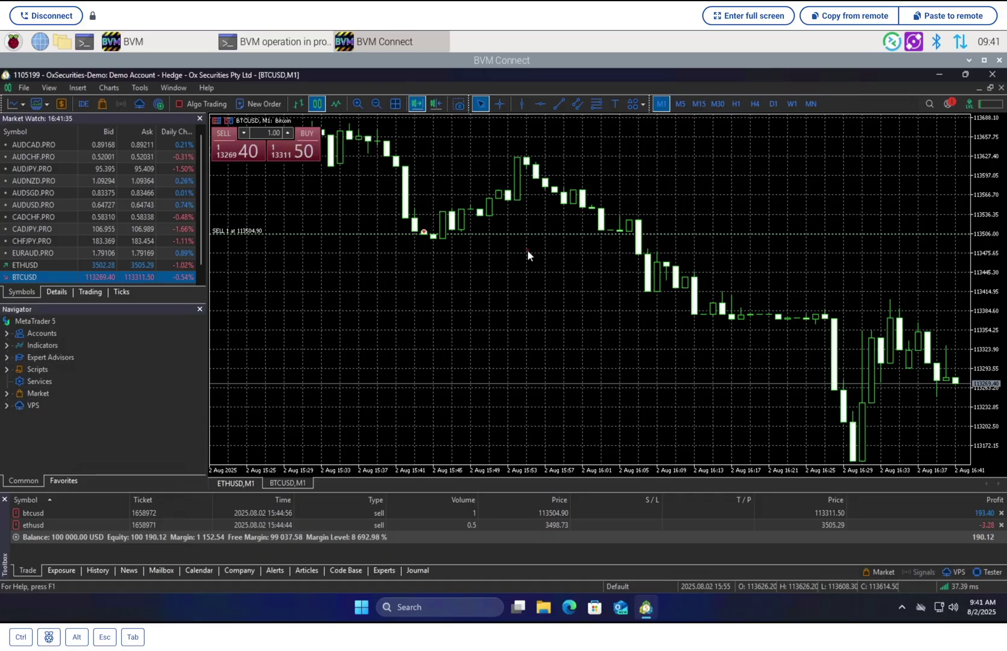
Draw a downward trendline across the BTCUSD highs, then cycle M5, M15 and back to M1
{"action": "left_click", "coordinate": [558, 104]}
{"action": "left_click_drag", "start_coordinate": [517, 158], "coordinate": [830, 312]}
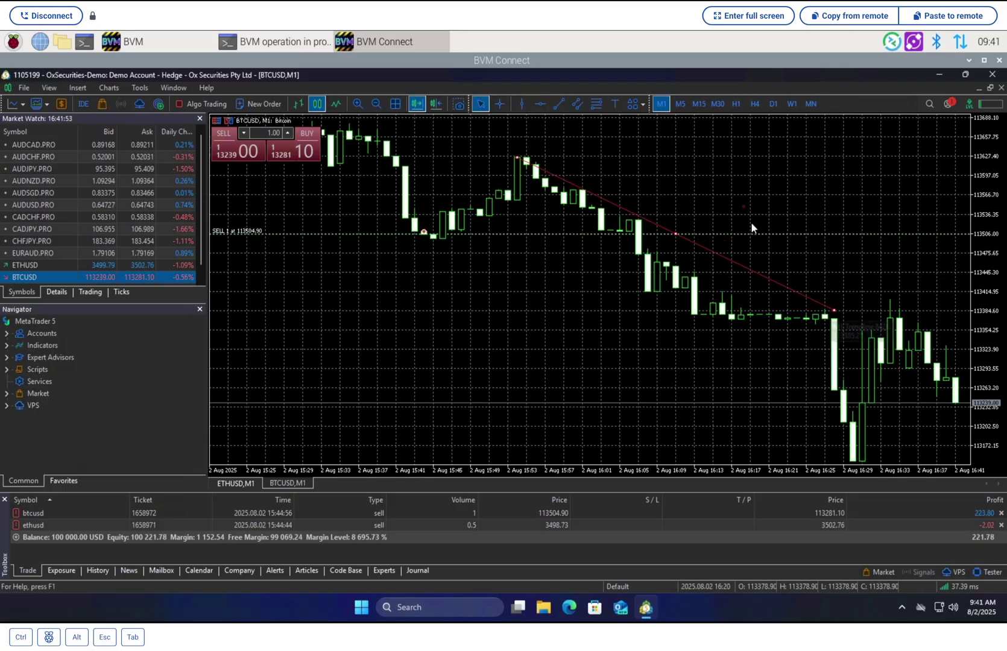
{"action": "left_click", "coordinate": [681, 104]}
{"action": "left_click", "coordinate": [699, 104]}
{"action": "left_click", "coordinate": [662, 104]}
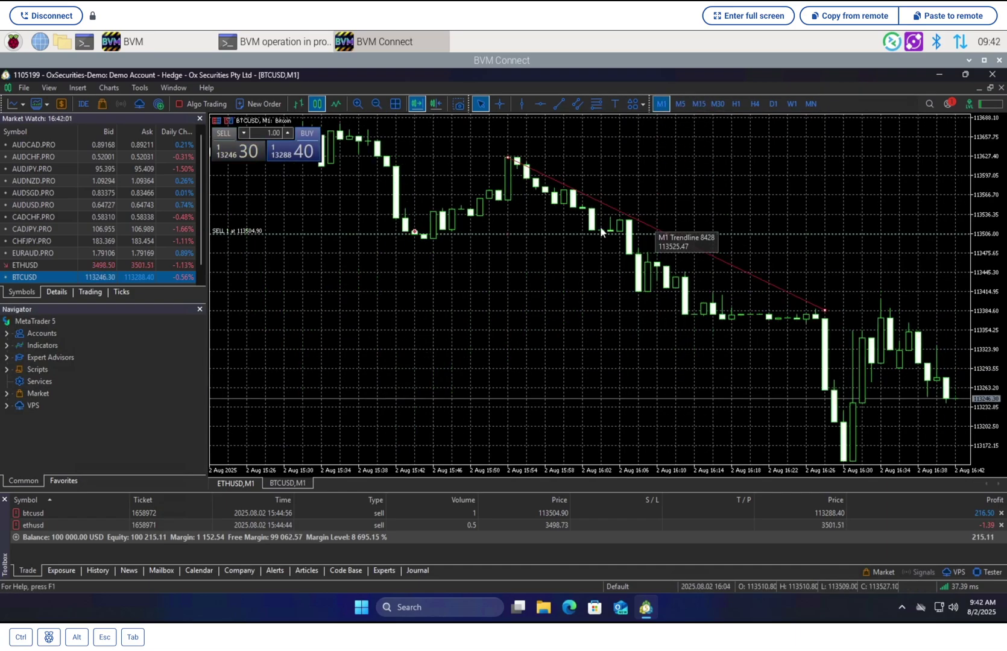
Add a Moving Average from Navigator's Trend indicators and close the BTCUSD and ETHUSD positions
{"action": "left_click", "coordinate": [7, 345]}
{"action": "left_click", "coordinate": [19, 357]}
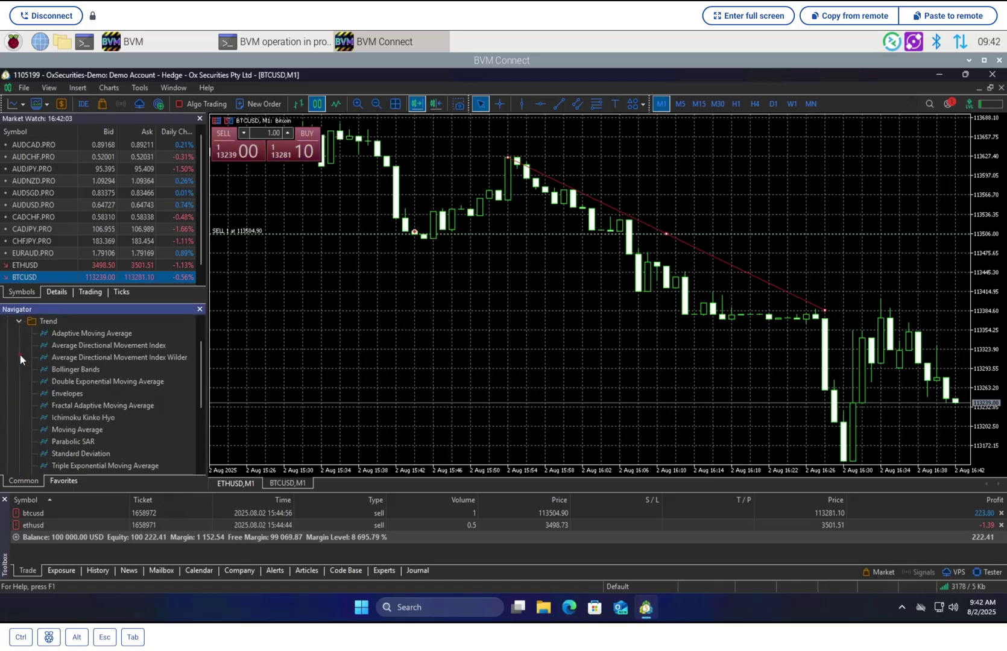
{"action": "double_click", "coordinate": [77, 429]}
{"action": "left_click", "coordinate": [520, 432]}
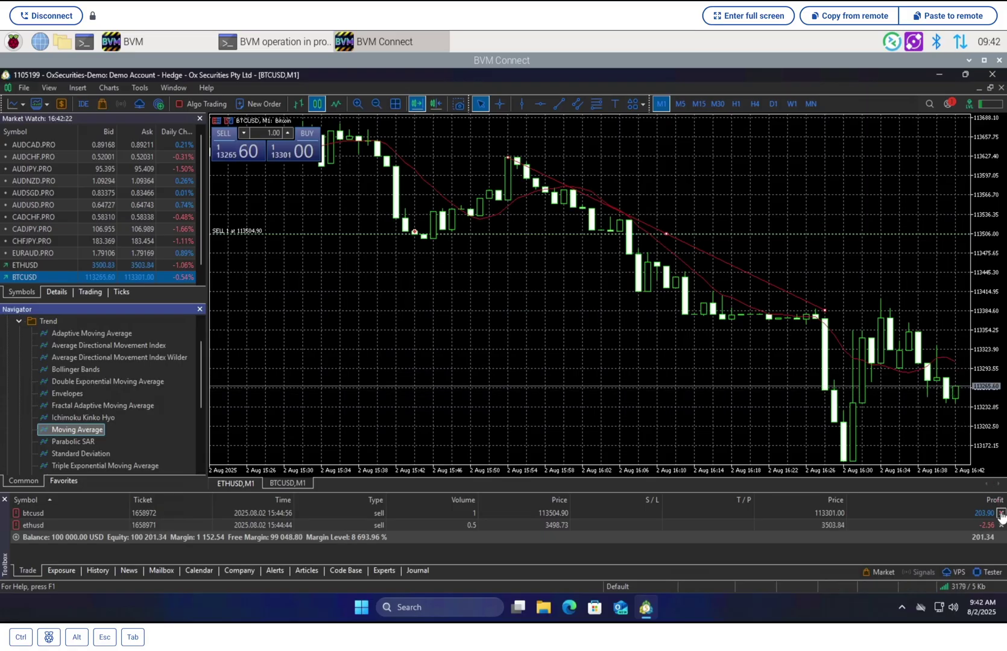
{"action": "left_click", "coordinate": [1001, 514]}
{"action": "left_click", "coordinate": [1001, 525]}
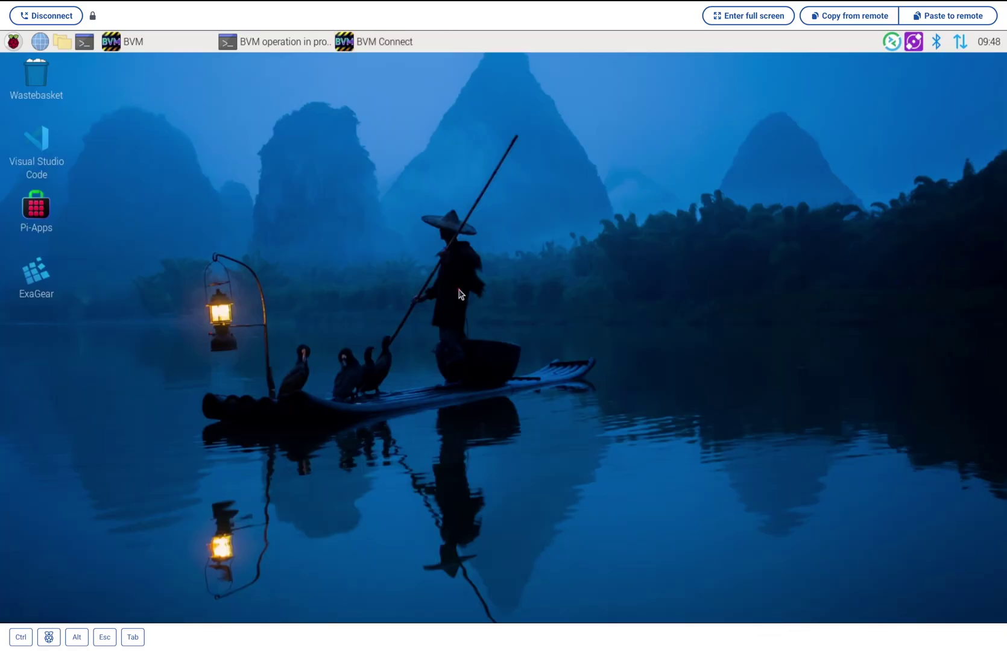
Restore the BVM Connect window showing MetaTrader 5's BTCUSD one-minute chart with its trendline
{"action": "left_click", "coordinate": [389, 41]}
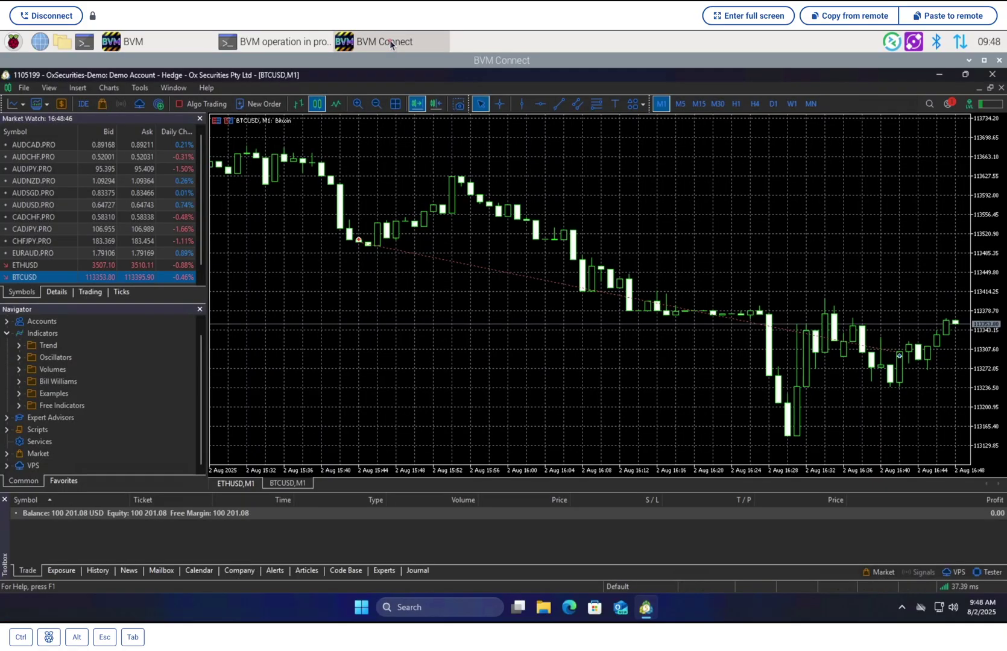